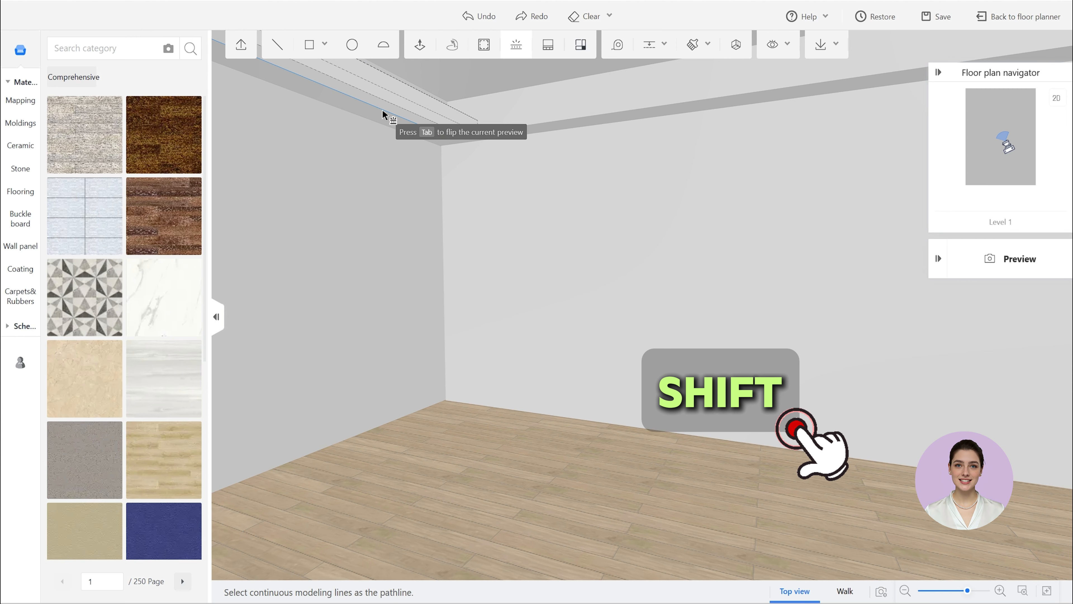
# Step: Select the two connected ceiling-edge lines meeting at the room corner as the light strip path and place it with the preview flipped
pyautogui.keyDown('shift'); pyautogui.click(383, 112); pyautogui.keyUp('shift')
pyautogui.keyDown('shift'); pyautogui.click(469, 135); pyautogui.keyUp('shift')
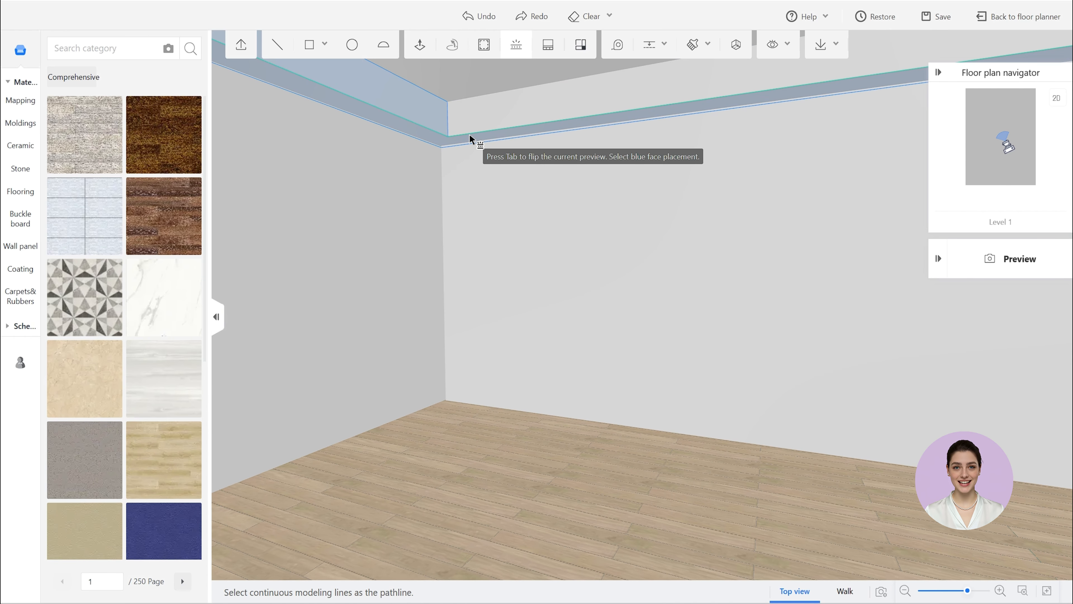
pyautogui.press('Tab')
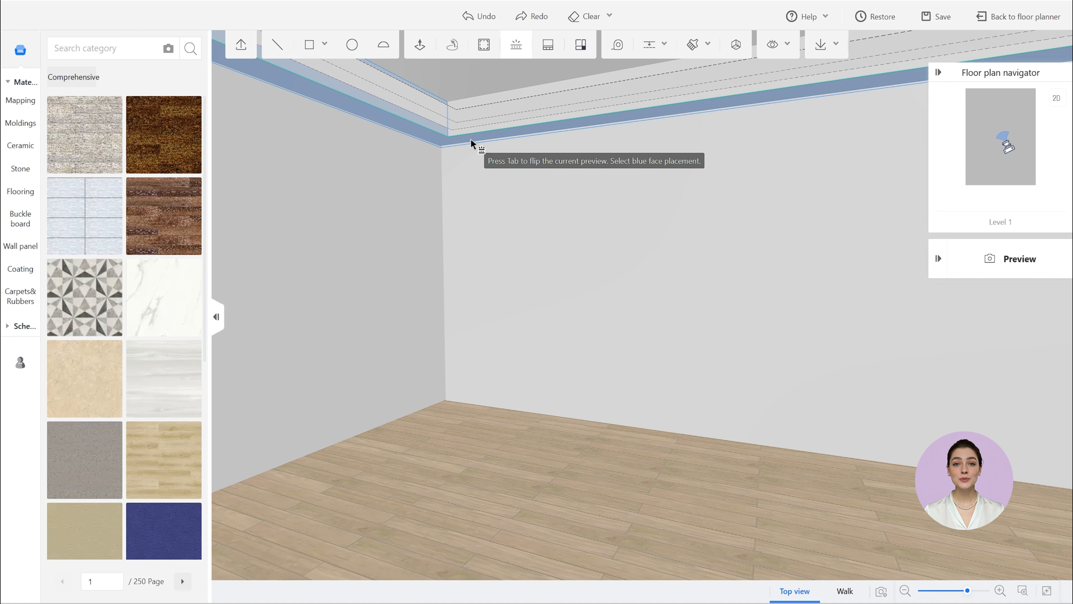
pyautogui.click(473, 139)
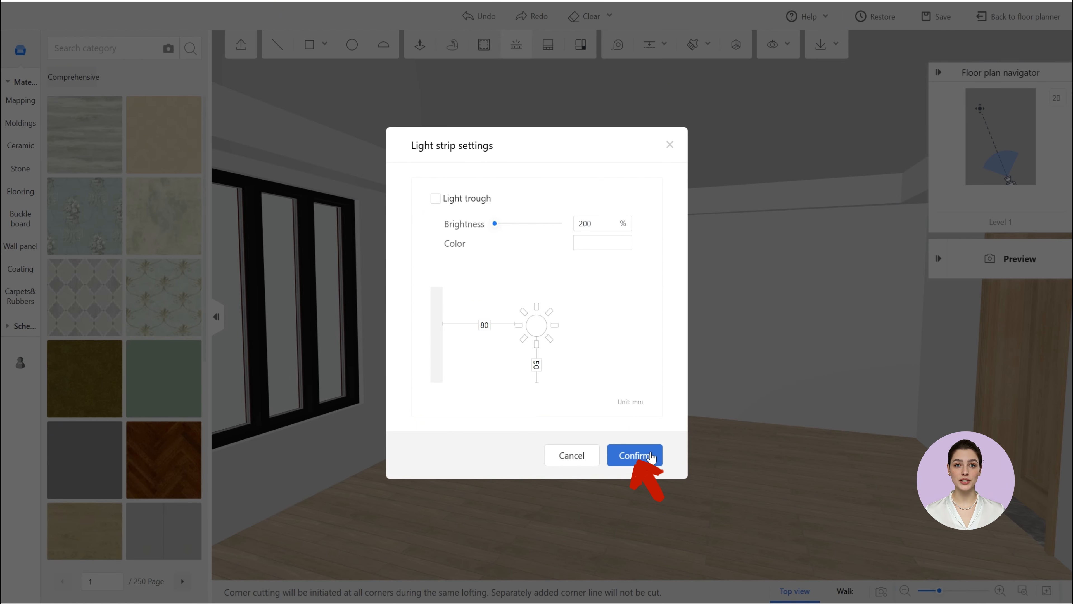
# Step: Accept the light strip settings with 200% brightness, and place the strip on the vertical face along the ceiling's inner edges near the windows
pyautogui.click(651, 457)
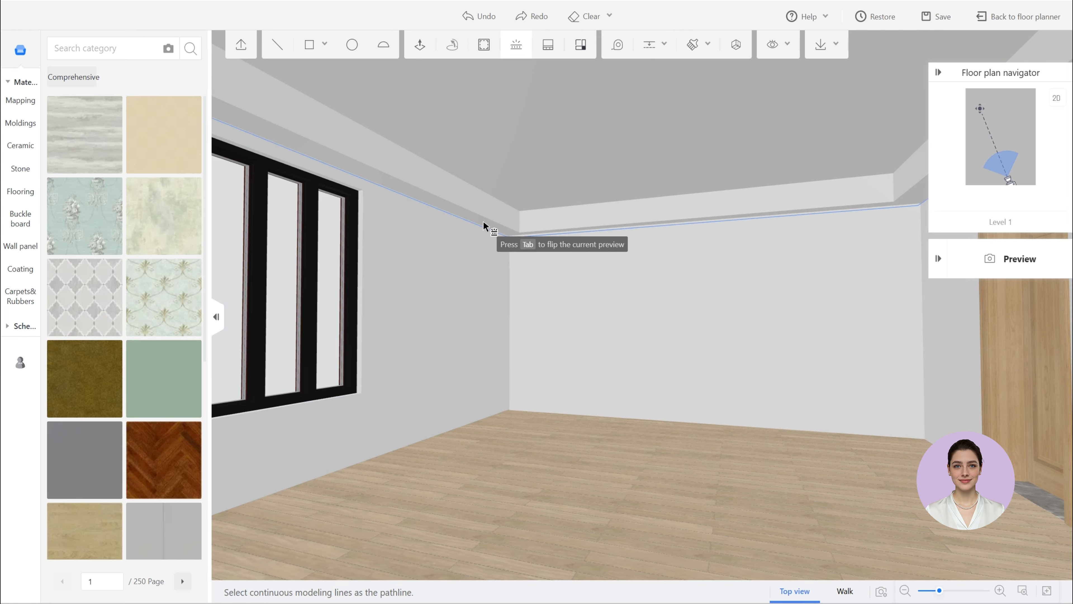
pyautogui.keyDown('shift'); pyautogui.click(485, 225); pyautogui.keyUp('shift')
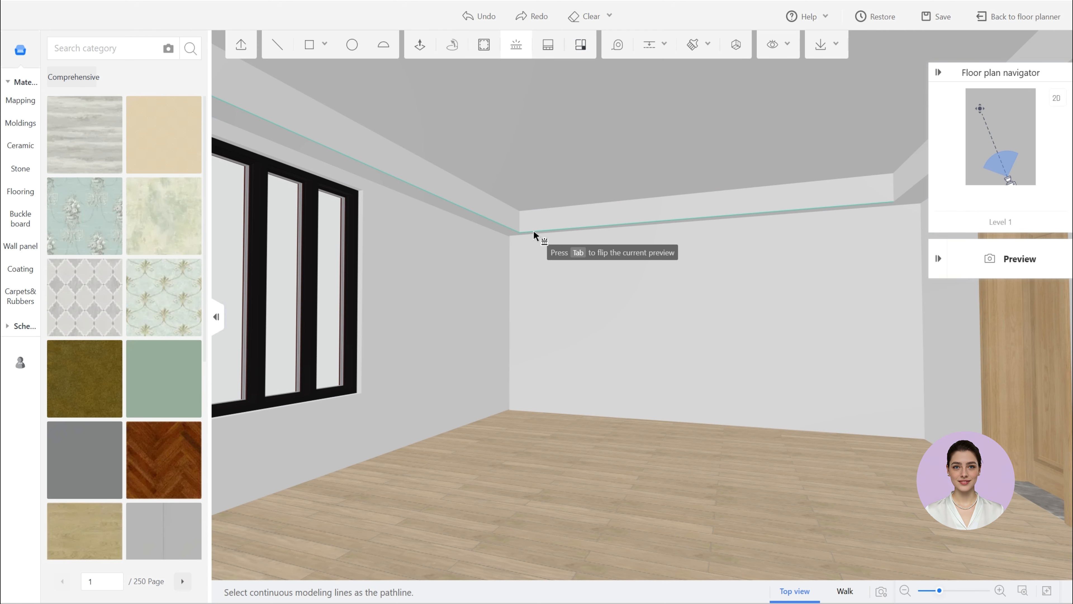
pyautogui.click(534, 232)
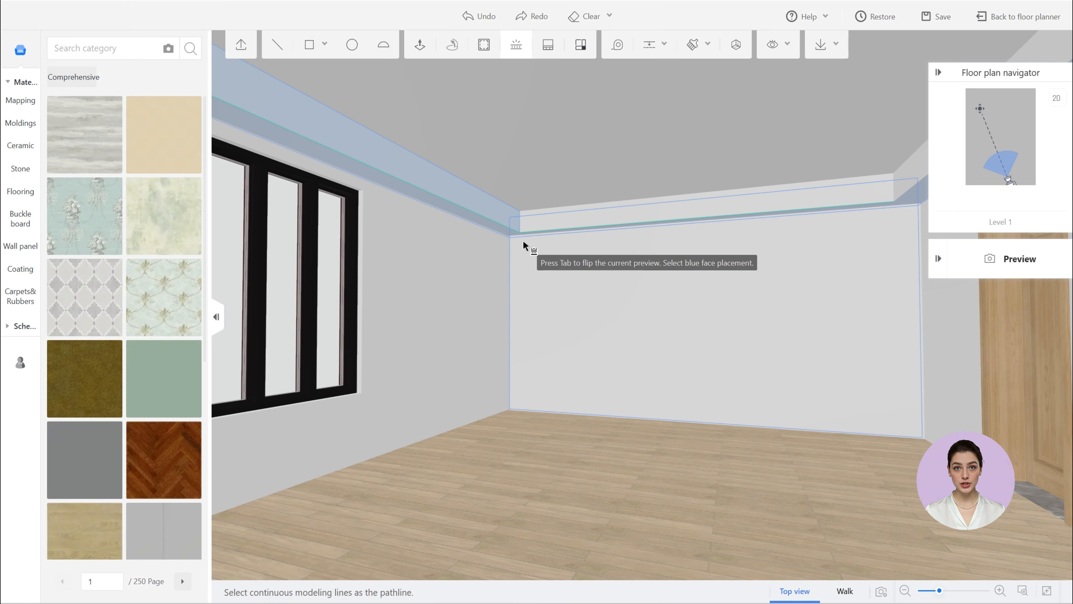
pyautogui.click(489, 212)
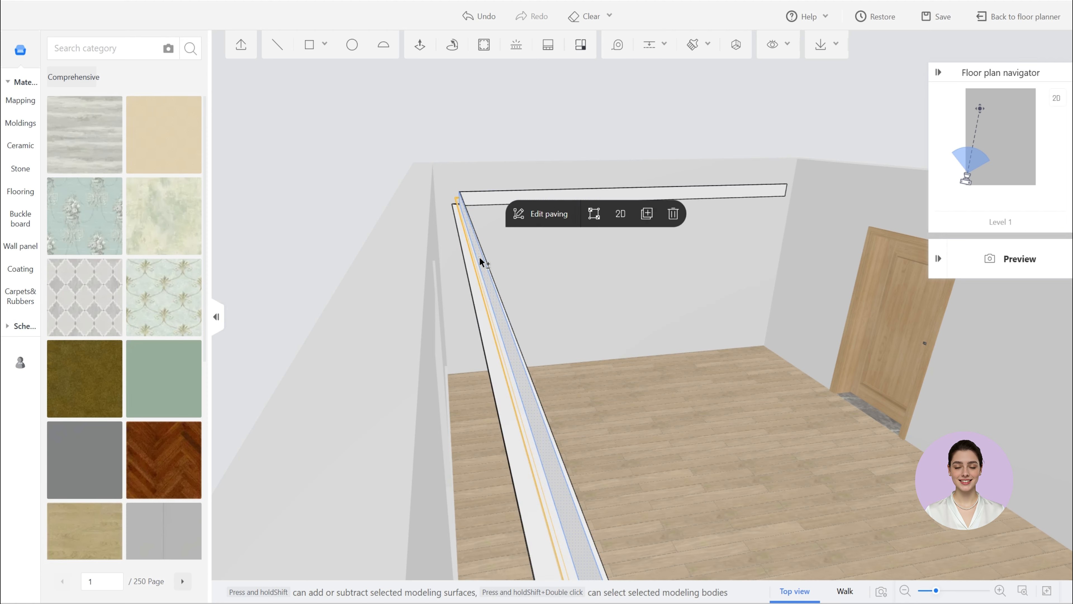
# Step: Select the whole ceiling trim body, and separately select only the light strip running along it
pyautogui.keyDown('shift'); pyautogui.doubleClick(482, 262); pyautogui.keyUp('shift')
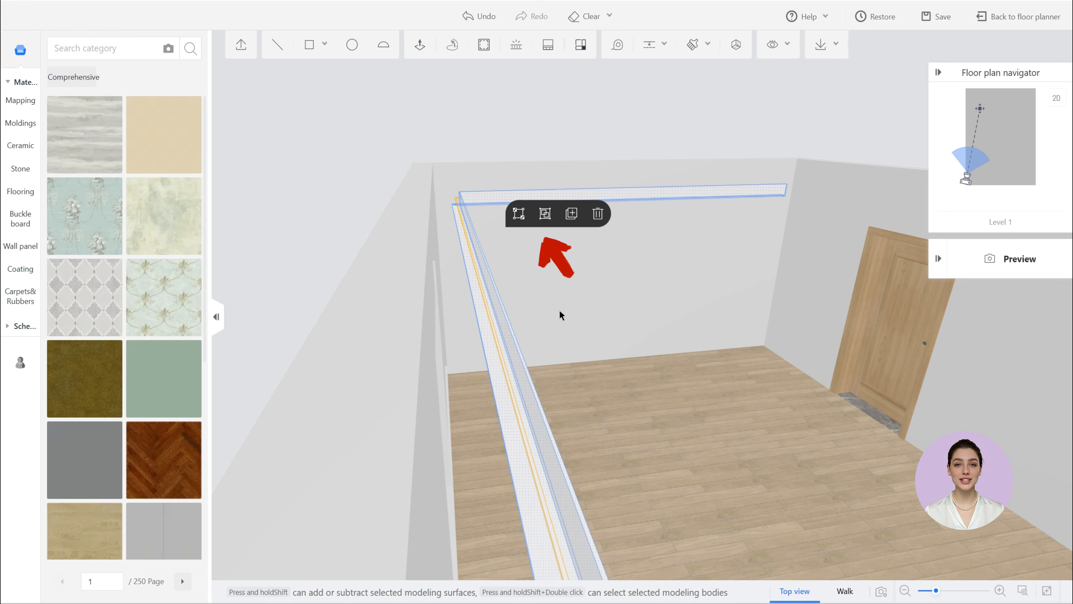
pyautogui.click(563, 319)
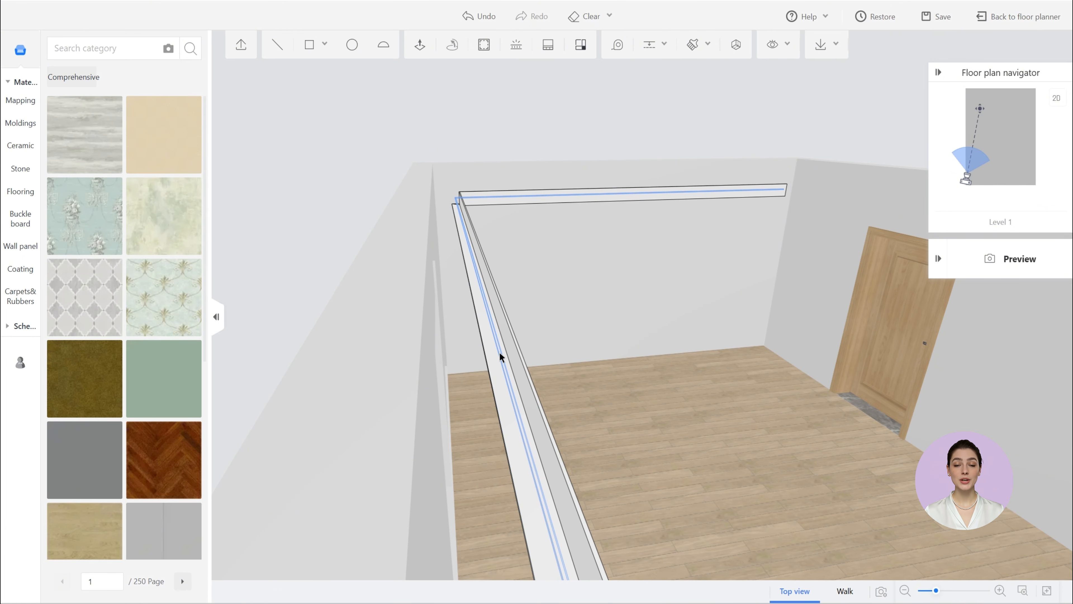
pyautogui.click(500, 357)
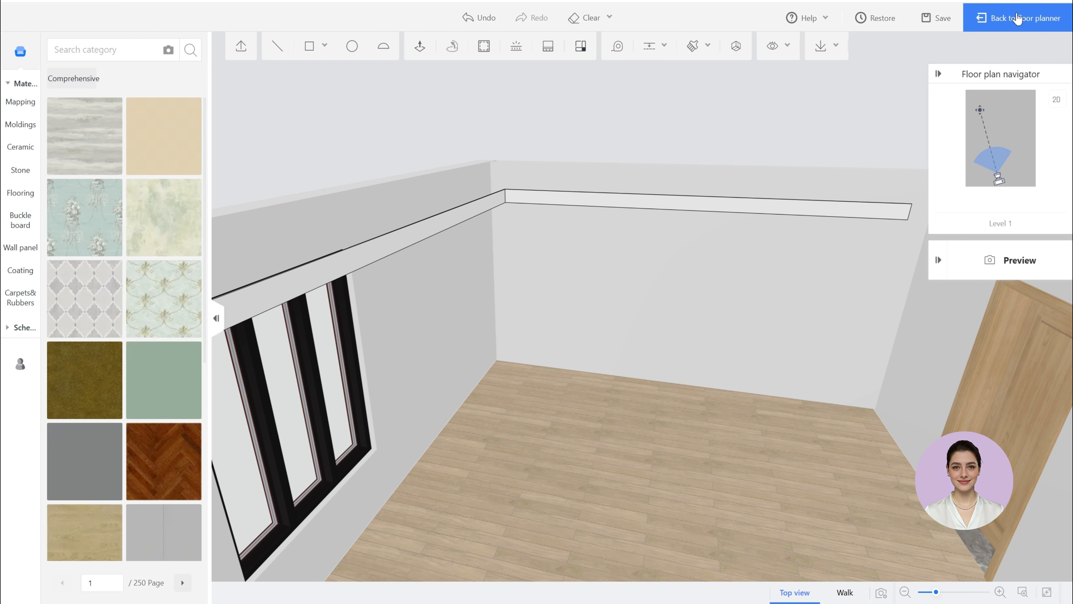
# Step: Return to the floor planner and open the room's ceiling in the Ceiling Editor
pyautogui.click(1017, 19)
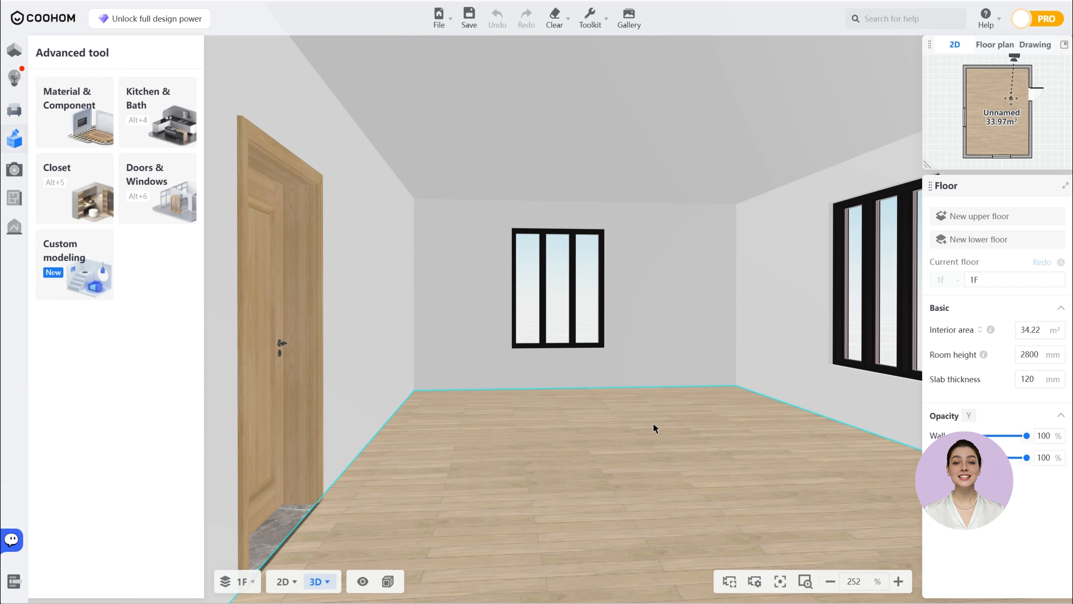
pyautogui.click(667, 148)
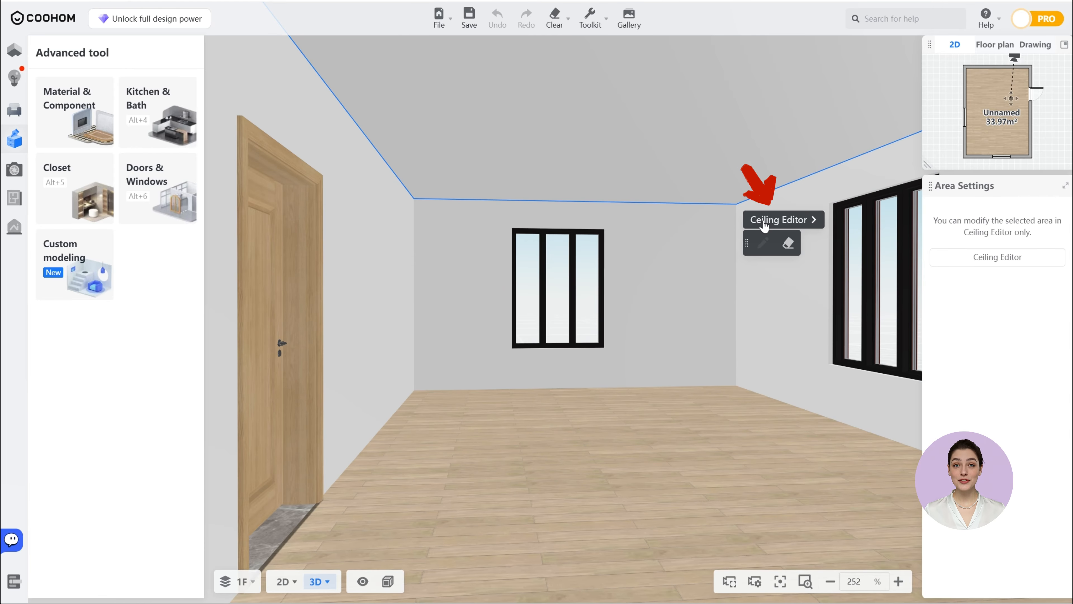
pyautogui.click(764, 223)
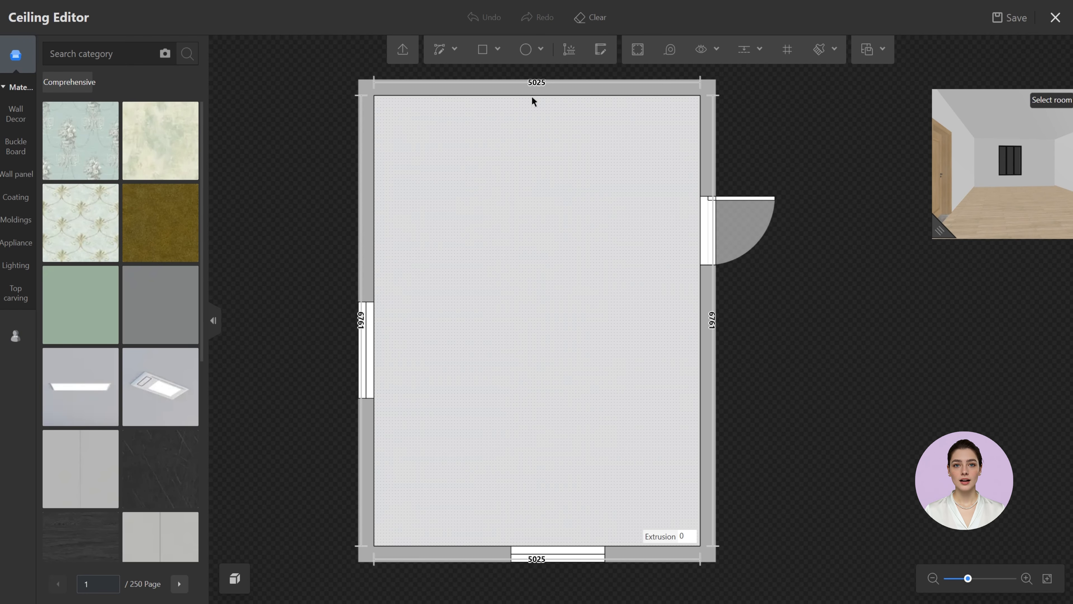
pyautogui.click(442, 51)
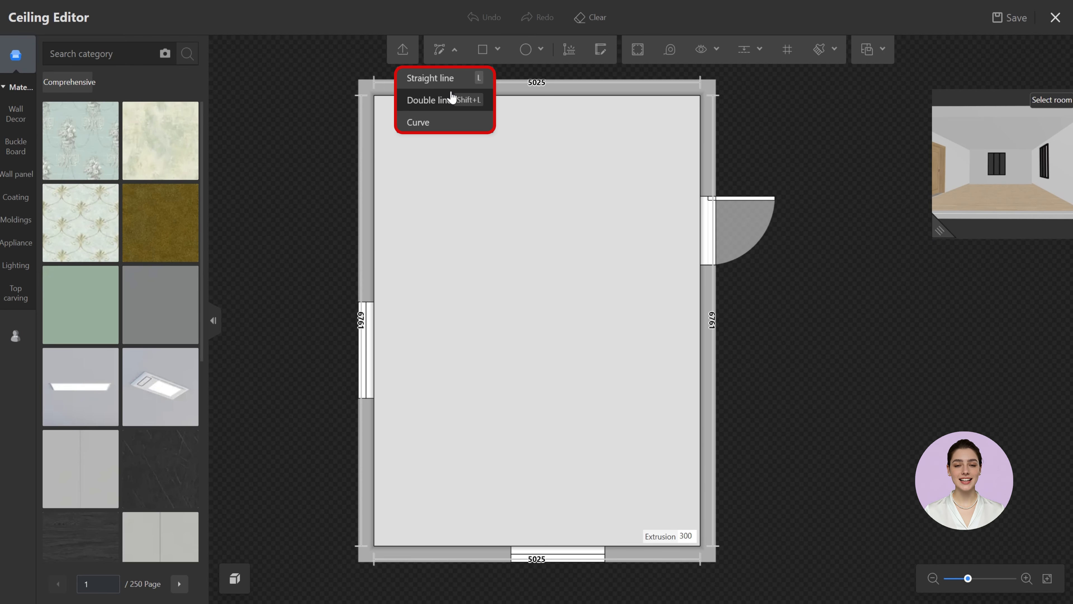
pyautogui.click(482, 51)
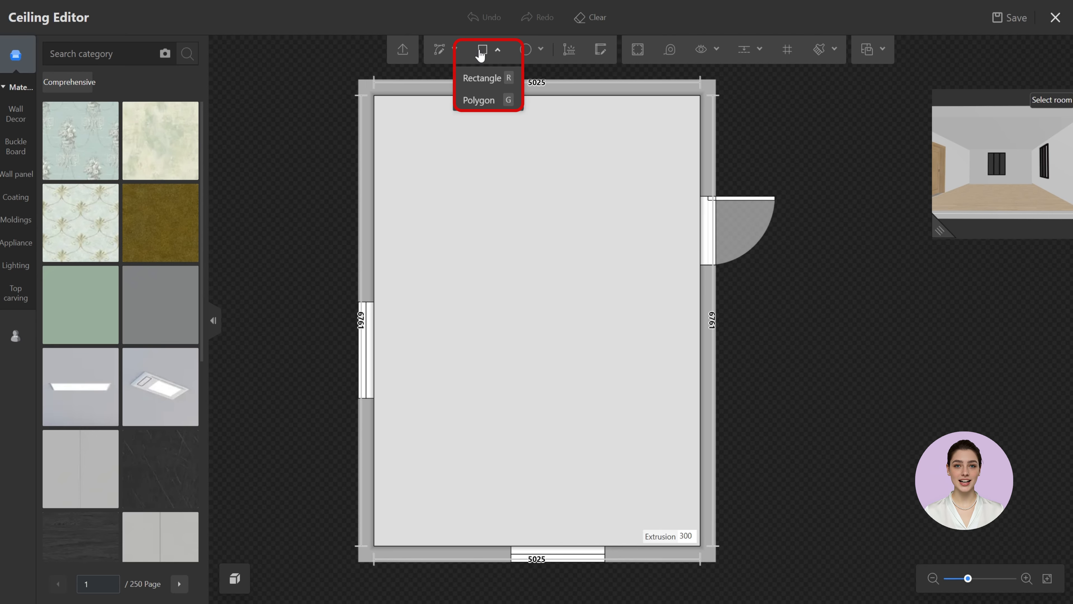
pyautogui.click(516, 53)
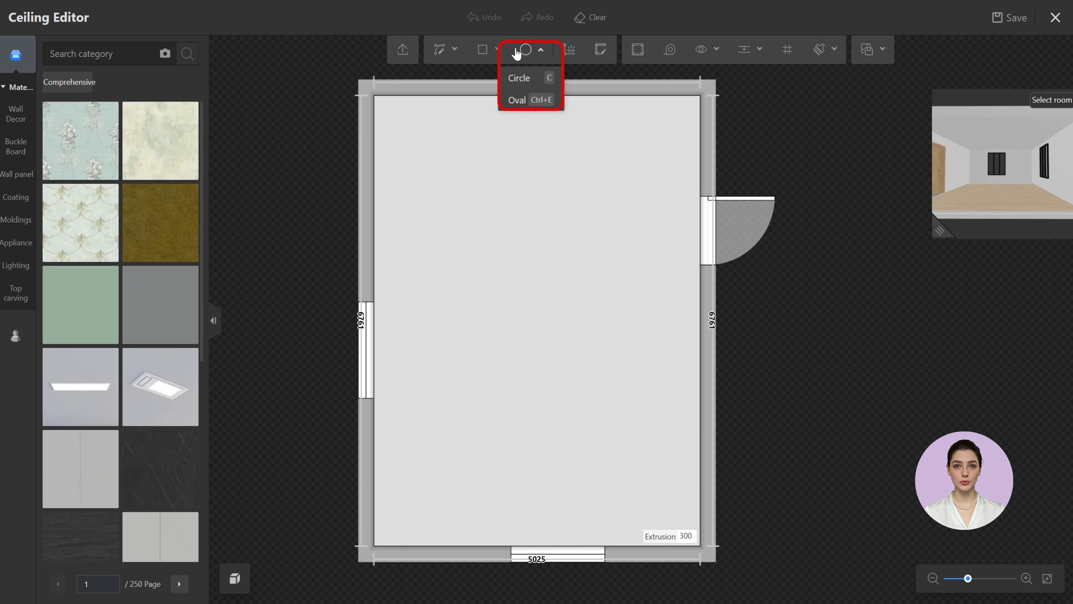
# Step: Draw a straight line with its light strip enabled across the room's full width, about 670 mm from the upper wall
pyautogui.click(455, 50)
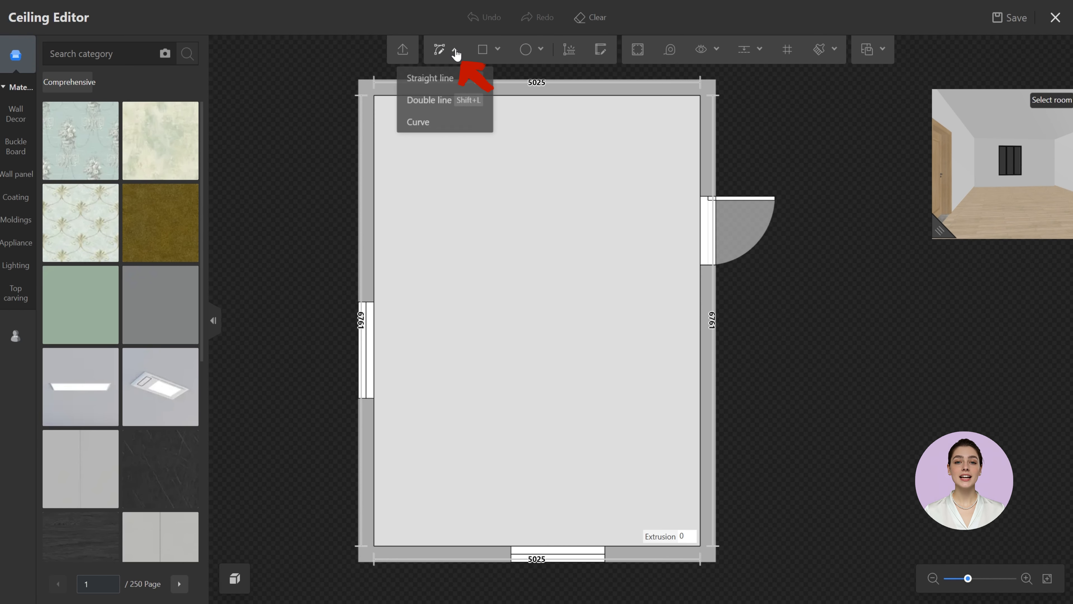
pyautogui.click(449, 80)
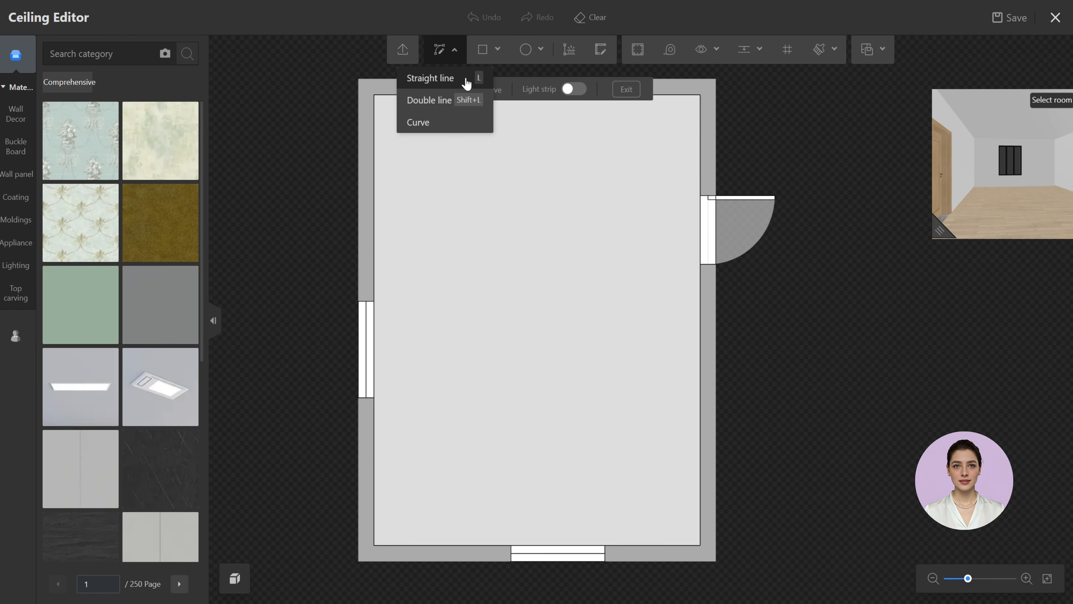
pyautogui.click(574, 90)
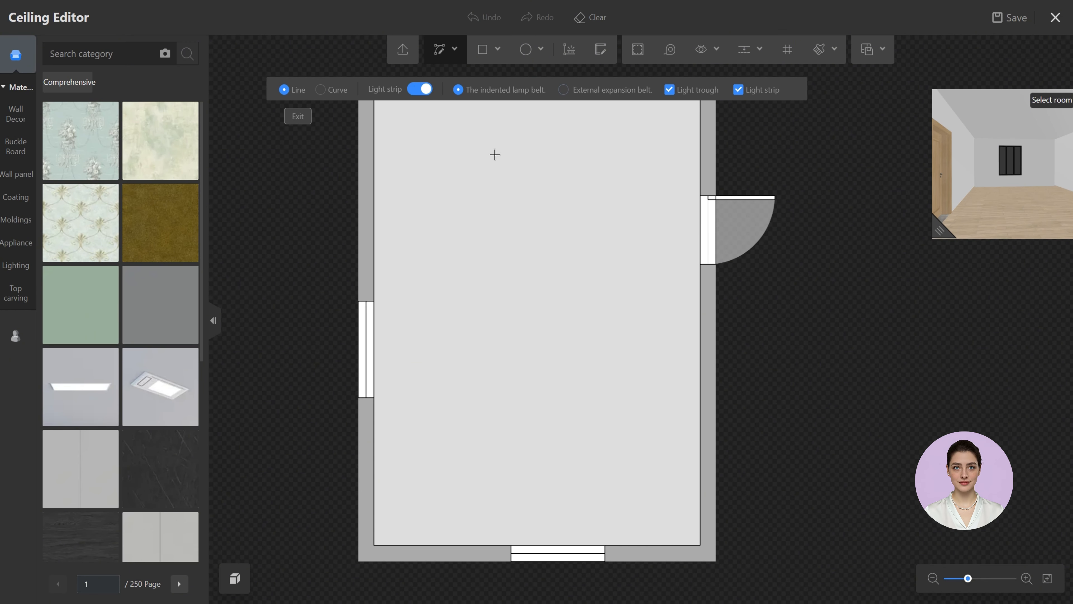
pyautogui.click(373, 137)
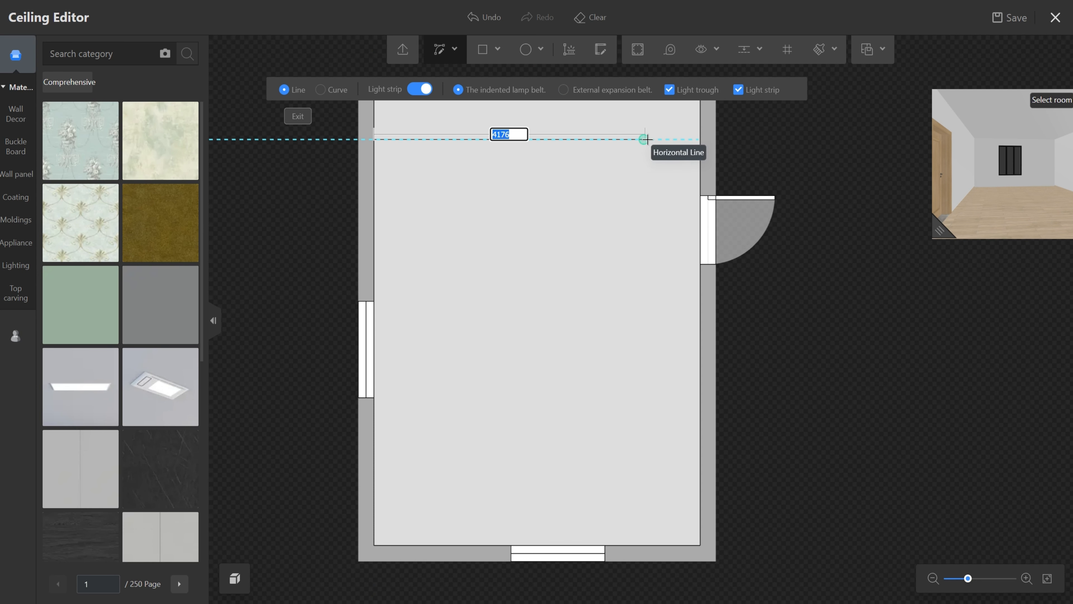
pyautogui.click(714, 140)
# Step: Draw a rectangle with a light strip, about 3027 by 2158 mm, below the straight line on the ceiling
pyautogui.click(484, 50)
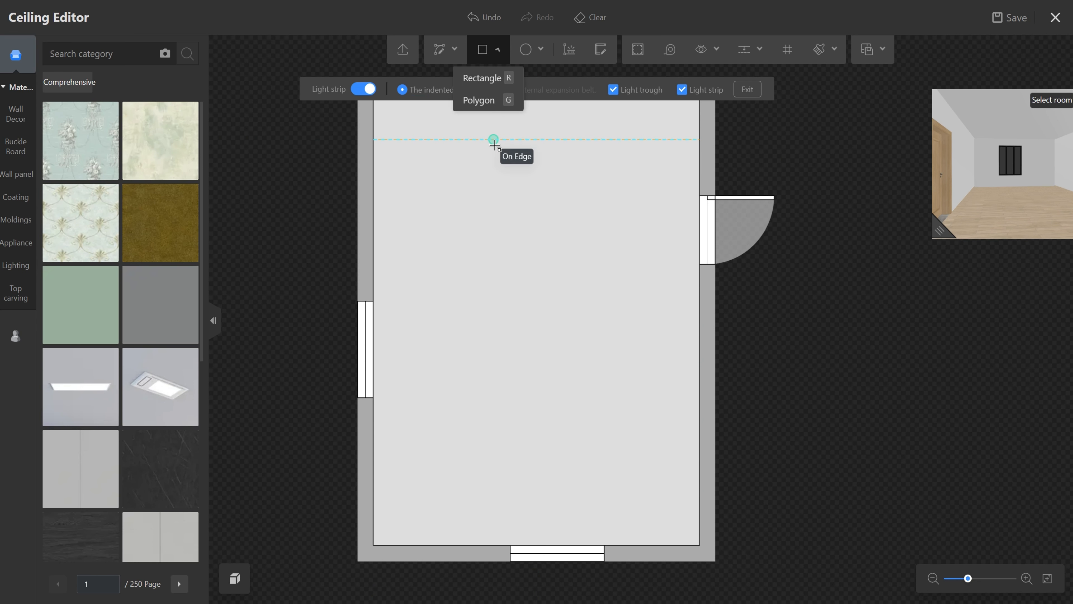
pyautogui.click(445, 170)
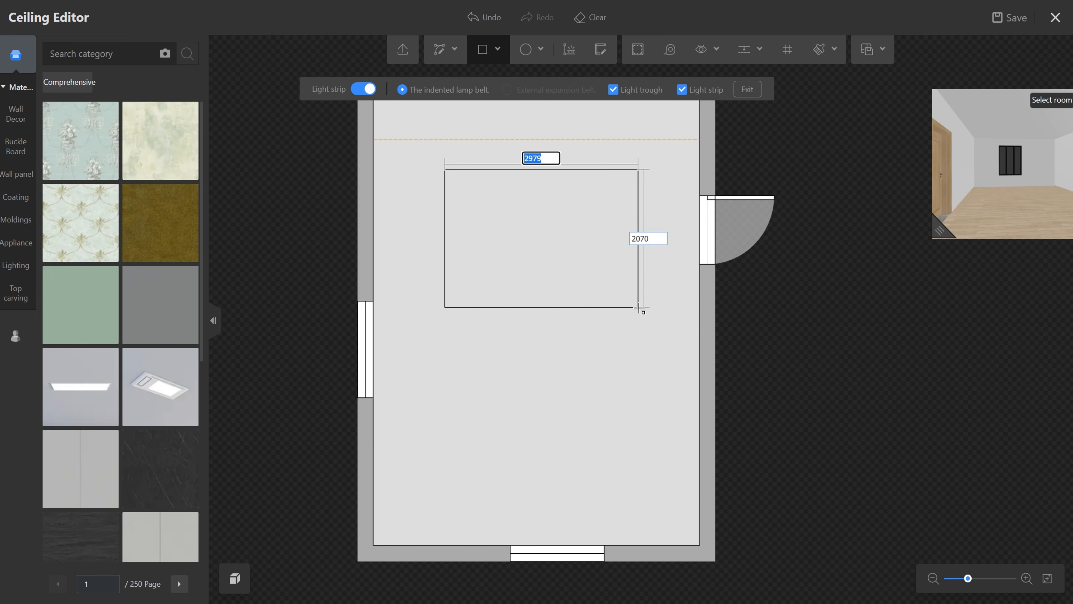
pyautogui.click(640, 312)
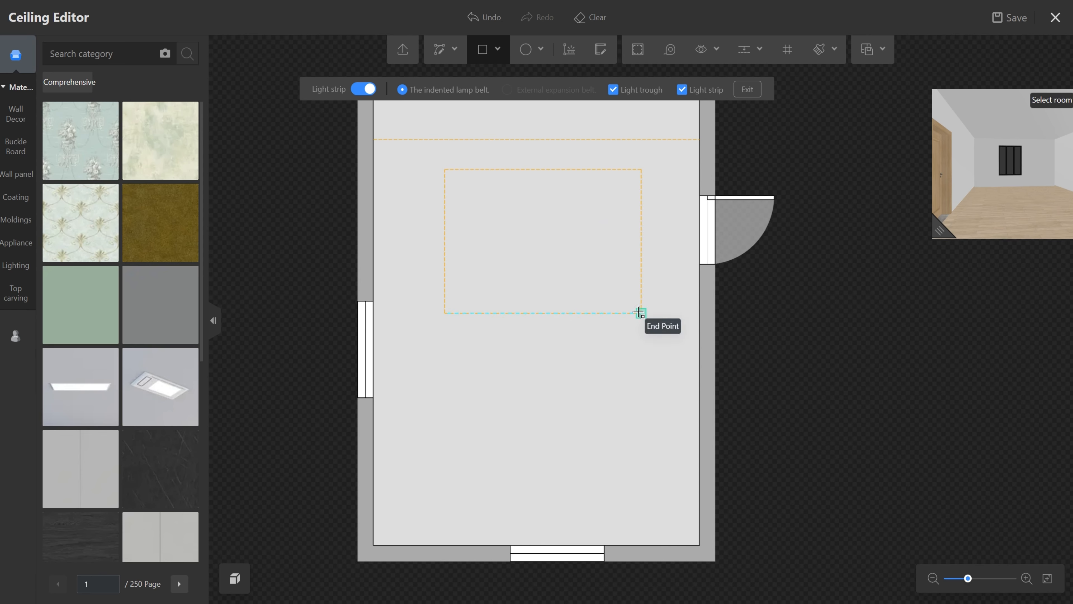
# Step: Draw a circle with a light strip, about 2341 mm in diameter, centred across the room below the rectangle
pyautogui.click(513, 57)
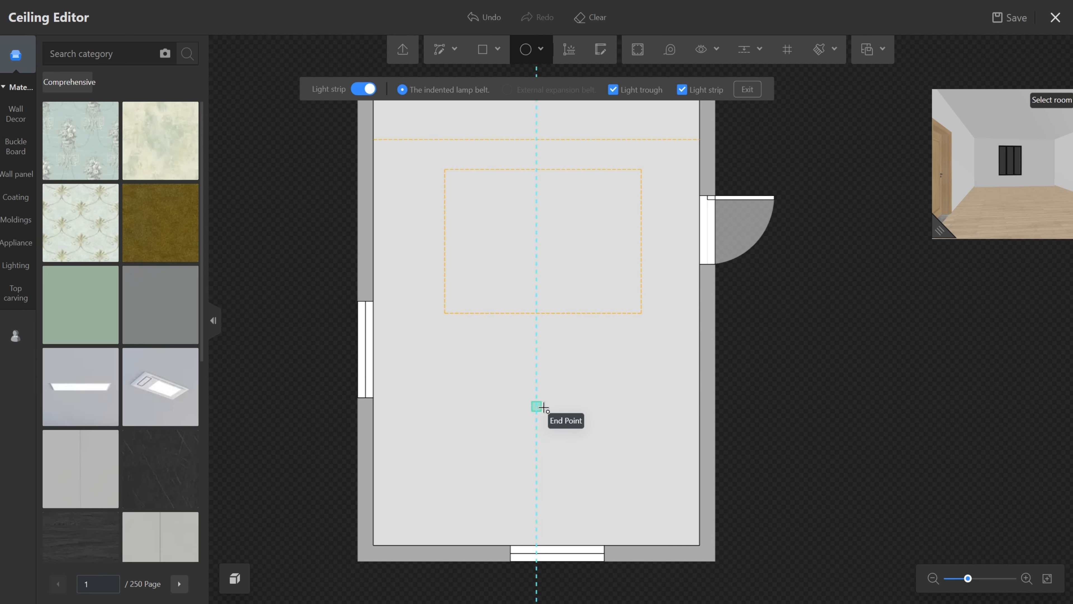
pyautogui.click(543, 407)
pyautogui.click(609, 433)
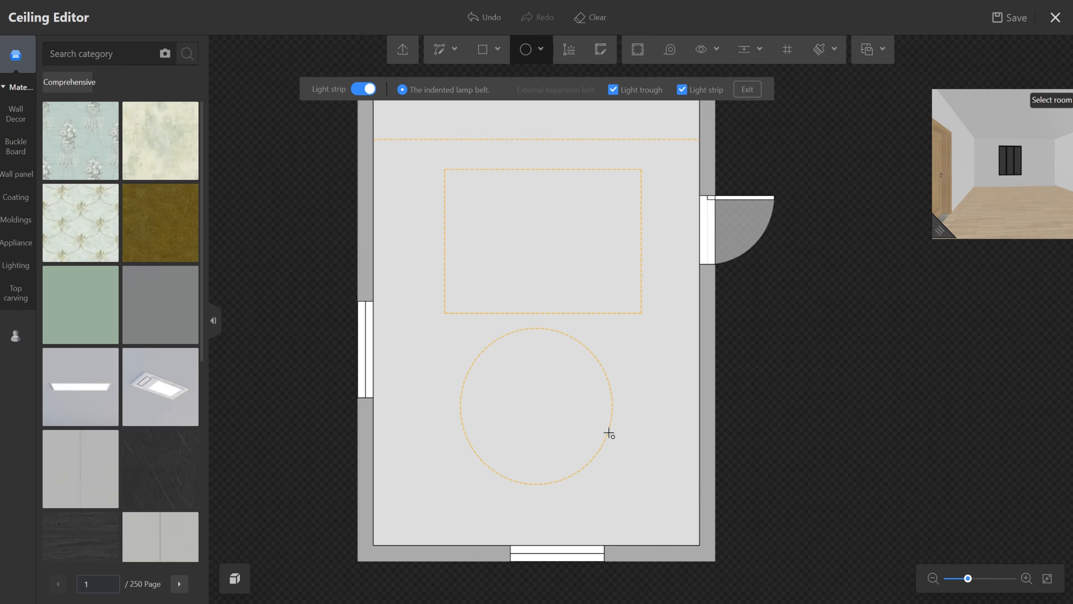
pyautogui.press('Escape')
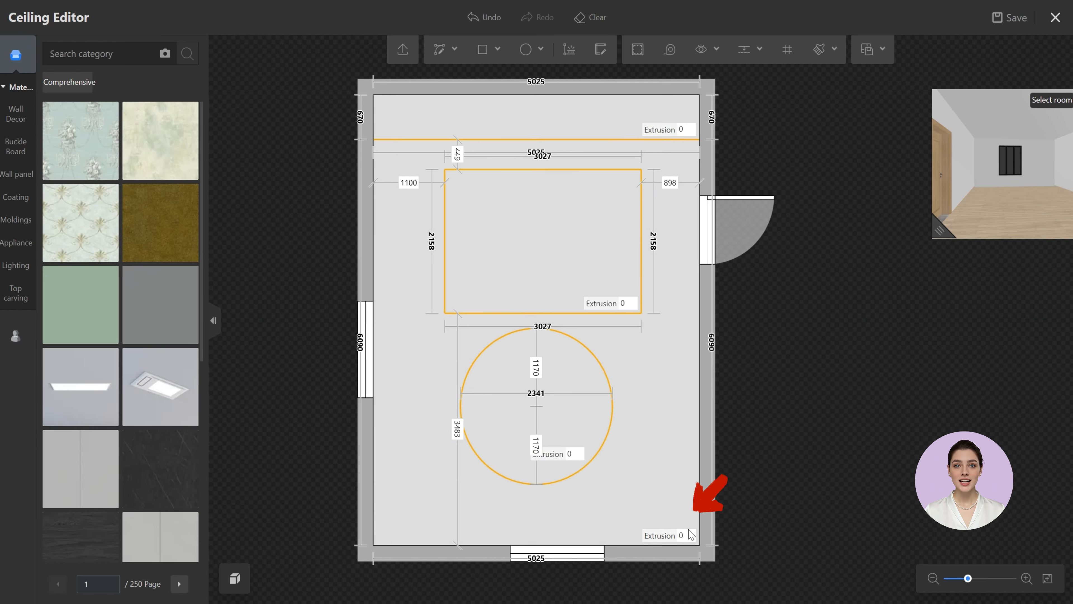
# Step: Set the extrusion of the ceiling area surrounding the rectangle and circle to 300, and enlarge the 3D preview to inspect it
pyautogui.click(689, 537)
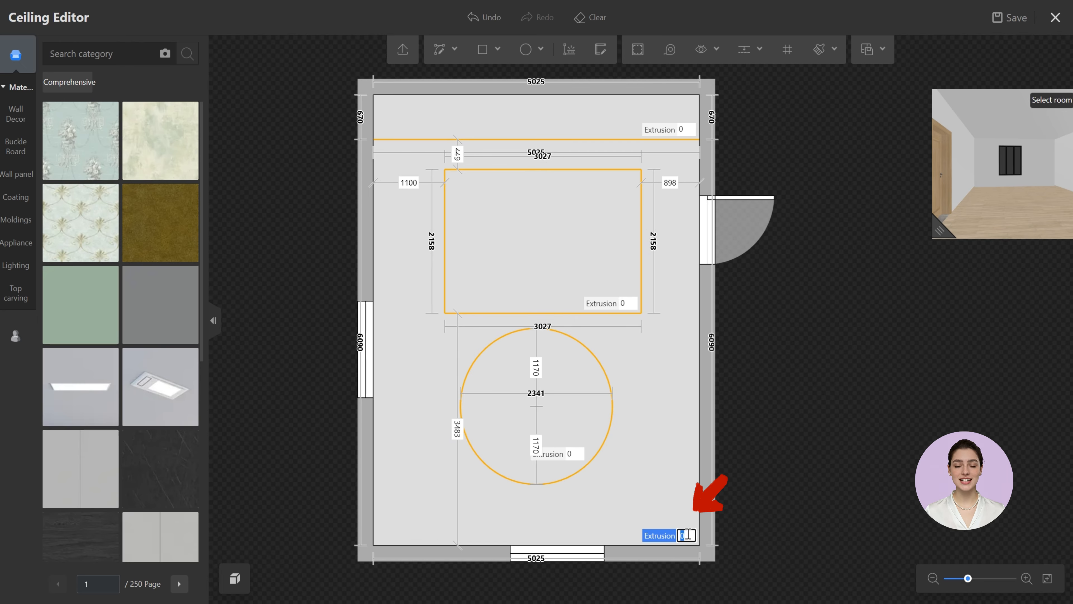
pyautogui.write('300')
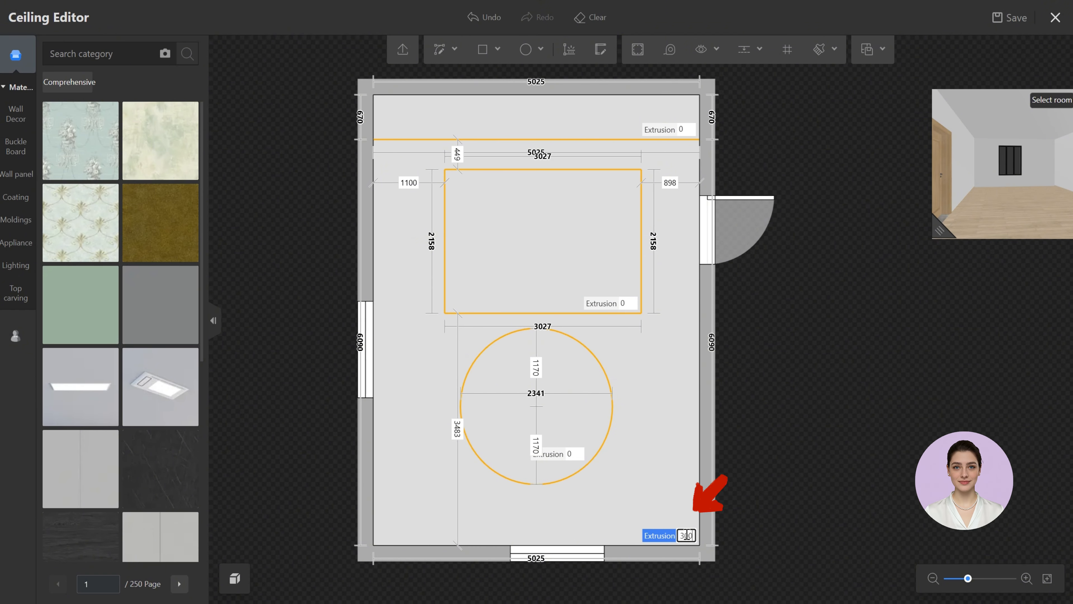
pyautogui.press('Return')
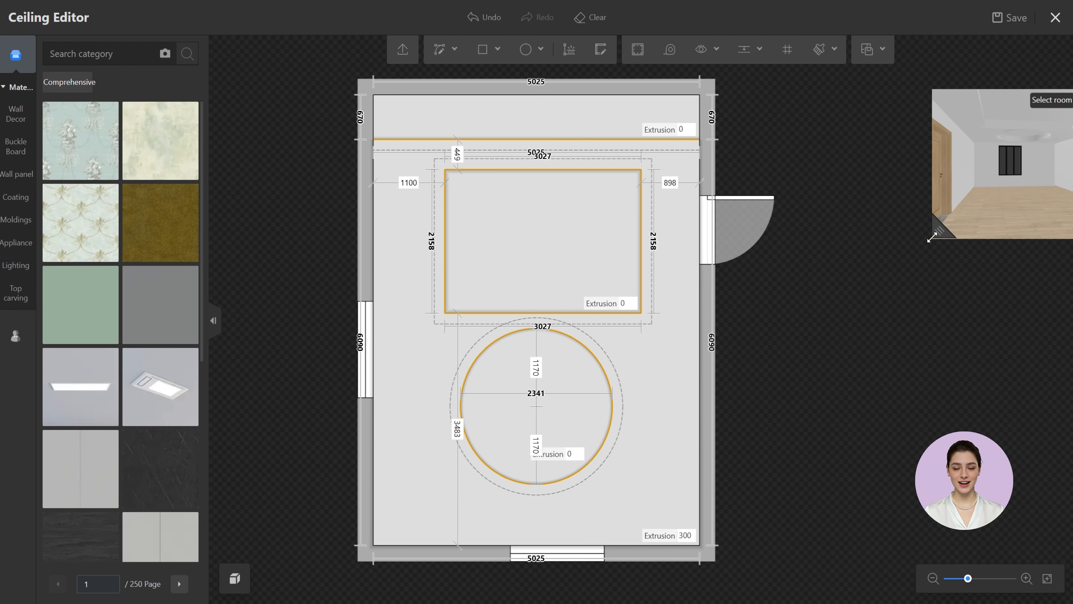
pyautogui.moveTo(933, 237); pyautogui.dragTo(721, 417)
pyautogui.moveTo(969, 367)
pyautogui.mouseDown()
pyautogui.moveTo(970, 348)
pyautogui.moveTo(963, 367)
pyautogui.mouseUp()
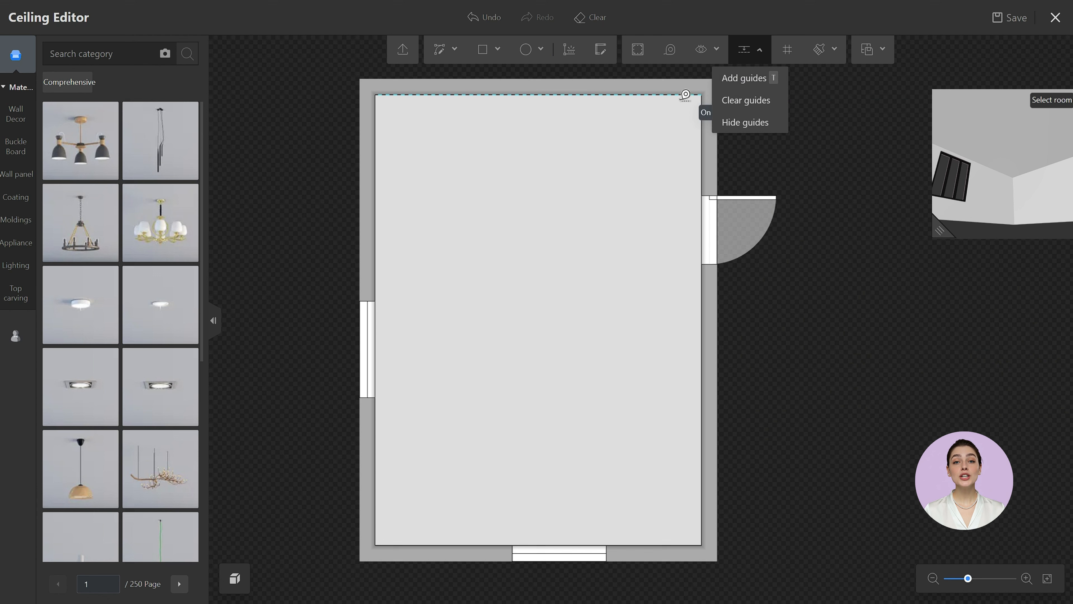
# Step: Add a horizontal guide 300 mm inward from the ceiling's upper edge
pyautogui.click(748, 77)
pyautogui.click(592, 90)
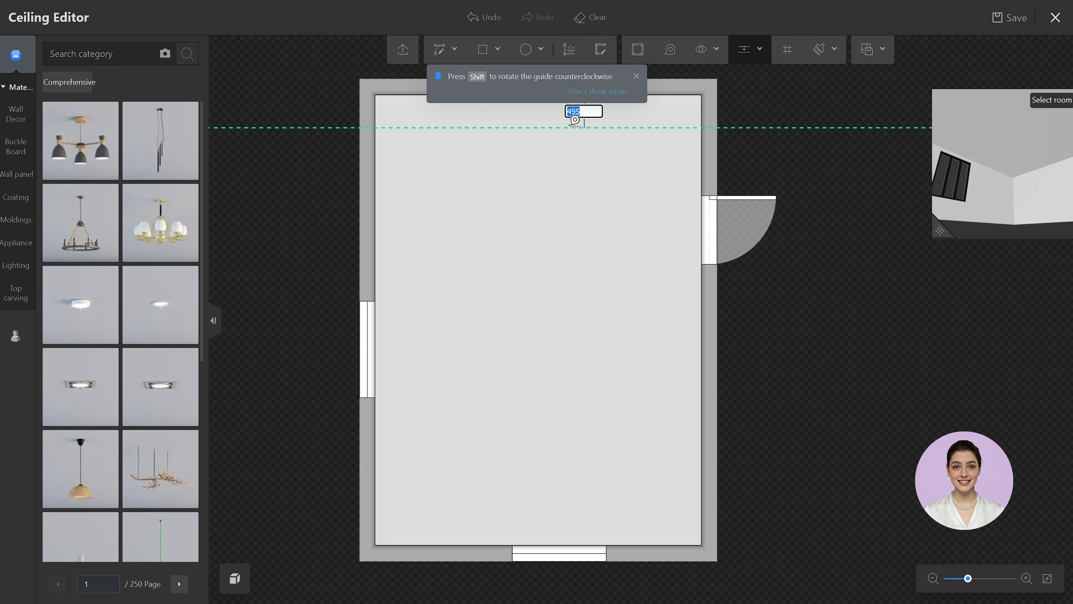
pyautogui.write('300')
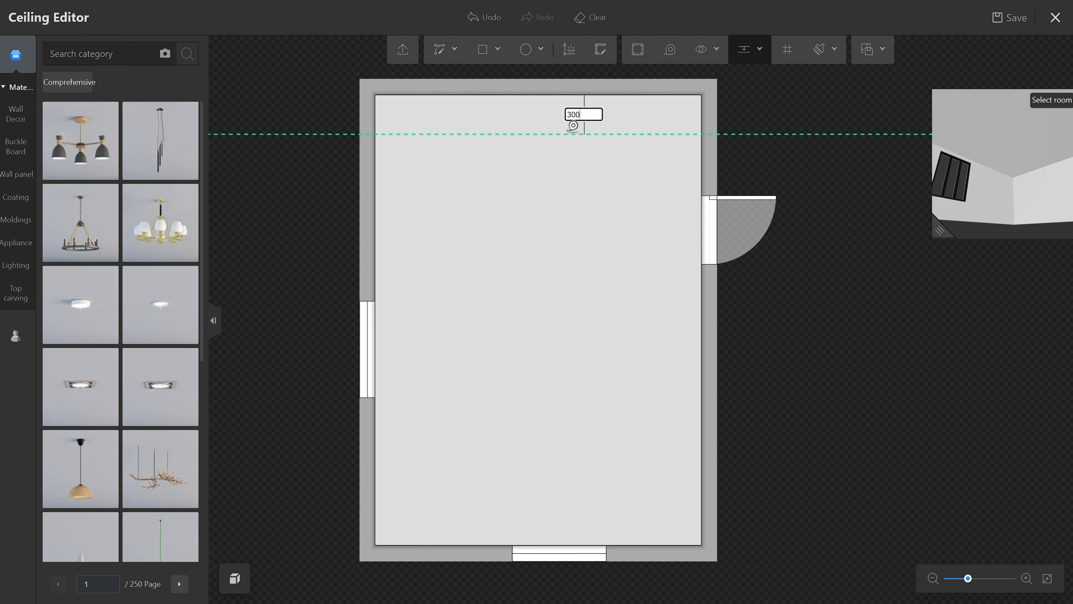
pyautogui.press('Return')
# Step: Add guides 300 mm inward from the ceiling's left, lower and right edges
pyautogui.click(378, 214)
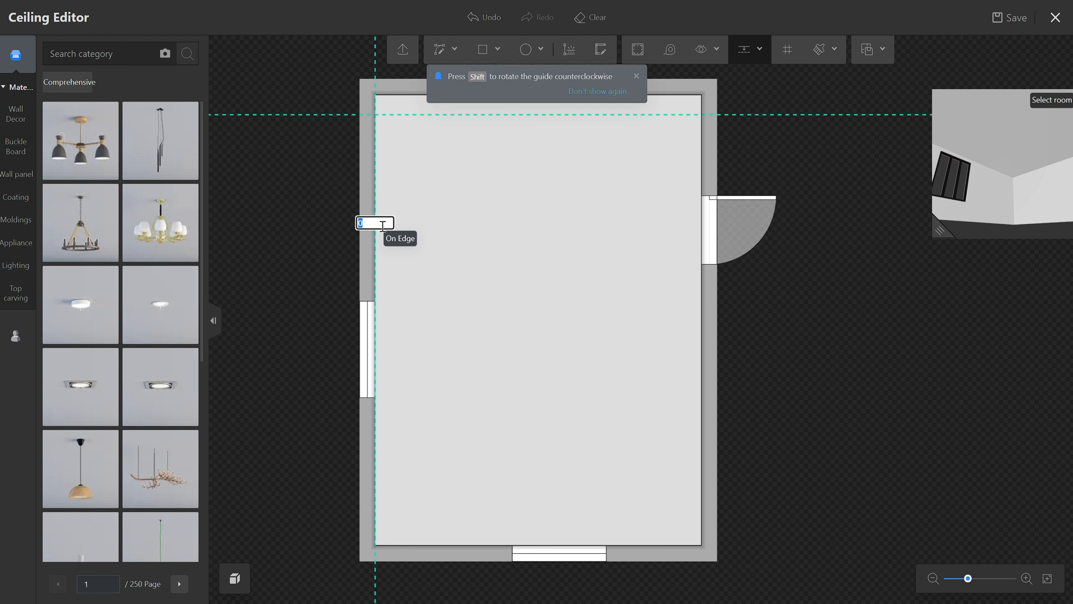
pyautogui.press('Return')
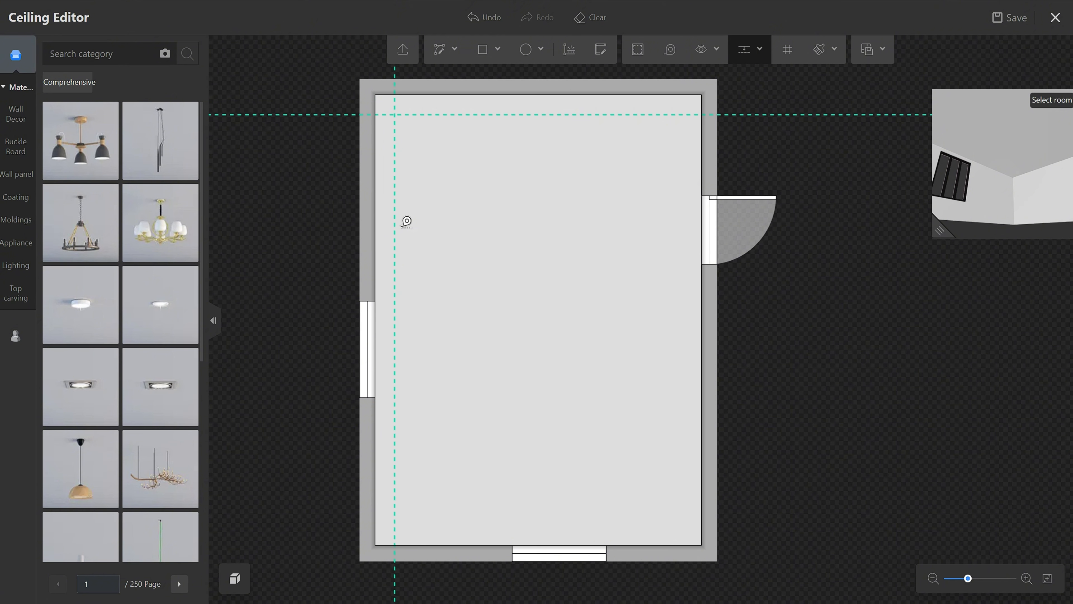
pyautogui.click(483, 546)
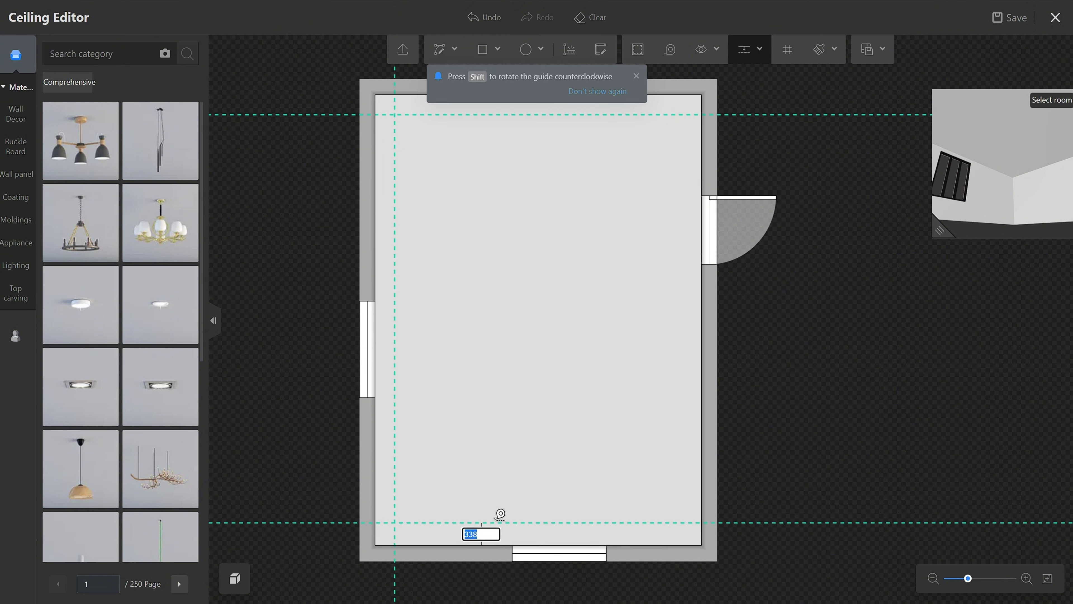
pyautogui.press('Return')
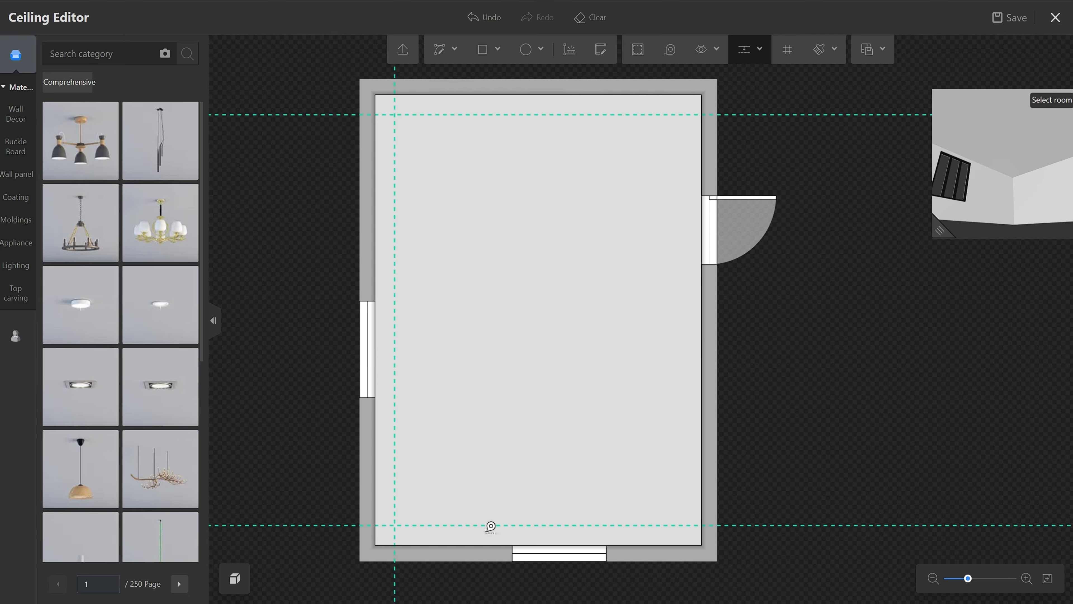
pyautogui.click(701, 197)
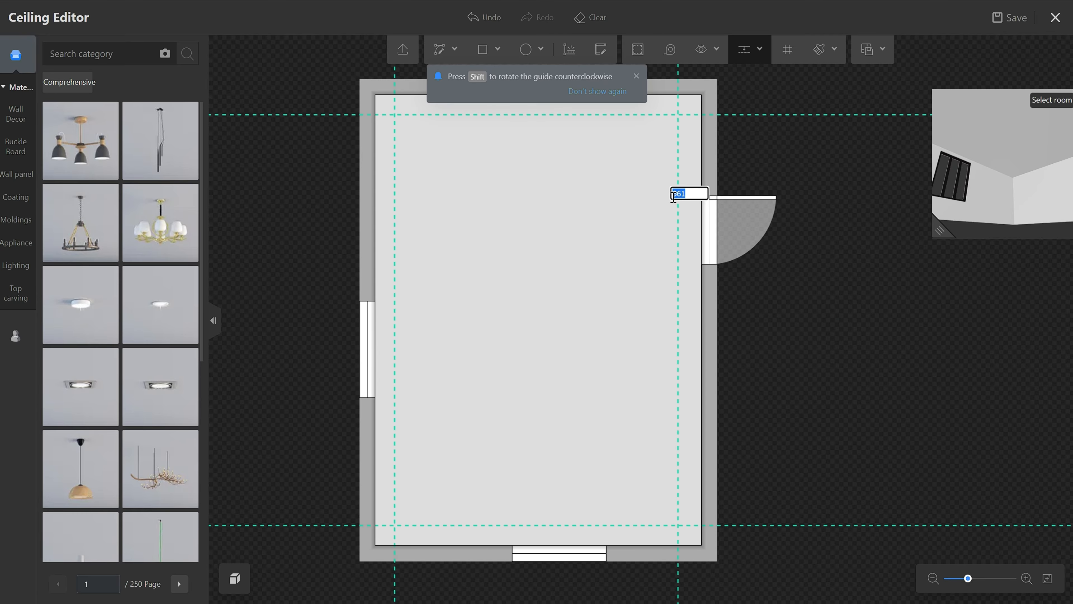
pyautogui.press('Return')
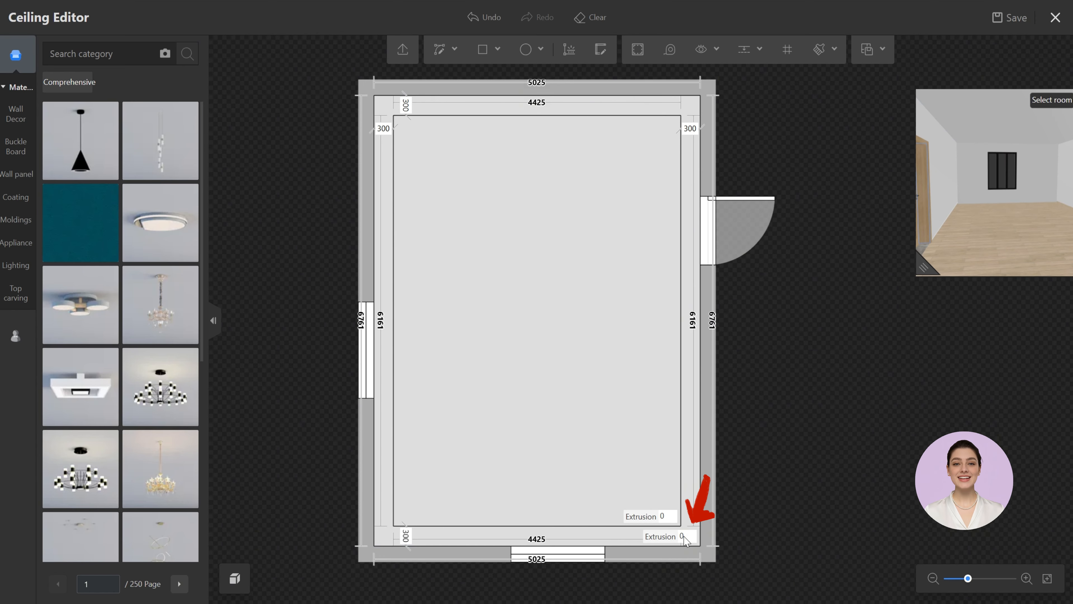
# Step: Set the extrusion of the ceiling's outer border area to 300
pyautogui.click(686, 536)
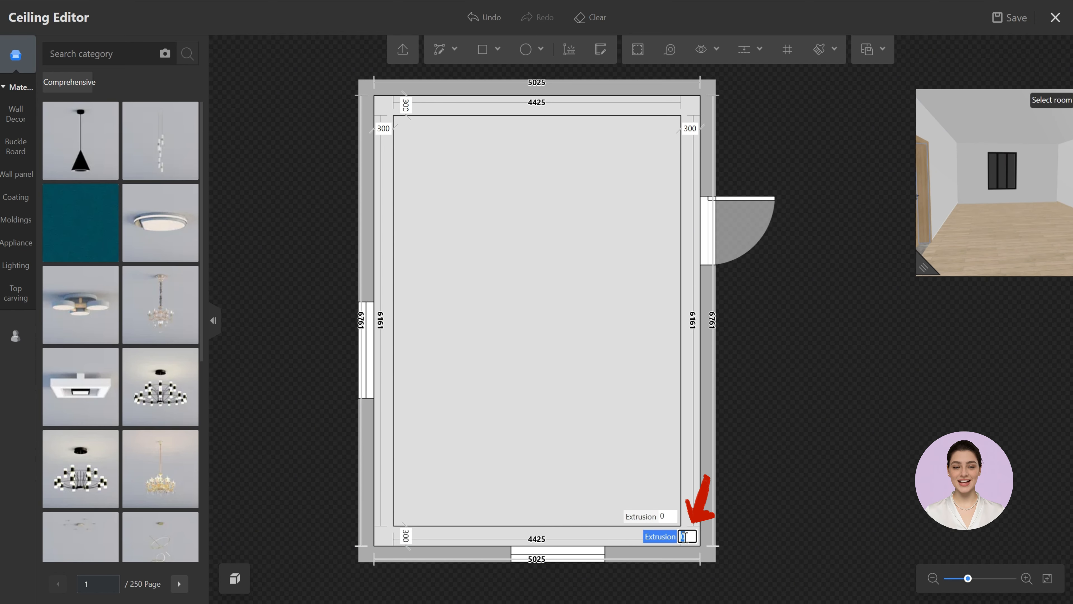
pyautogui.write('300')
pyautogui.press('Return')
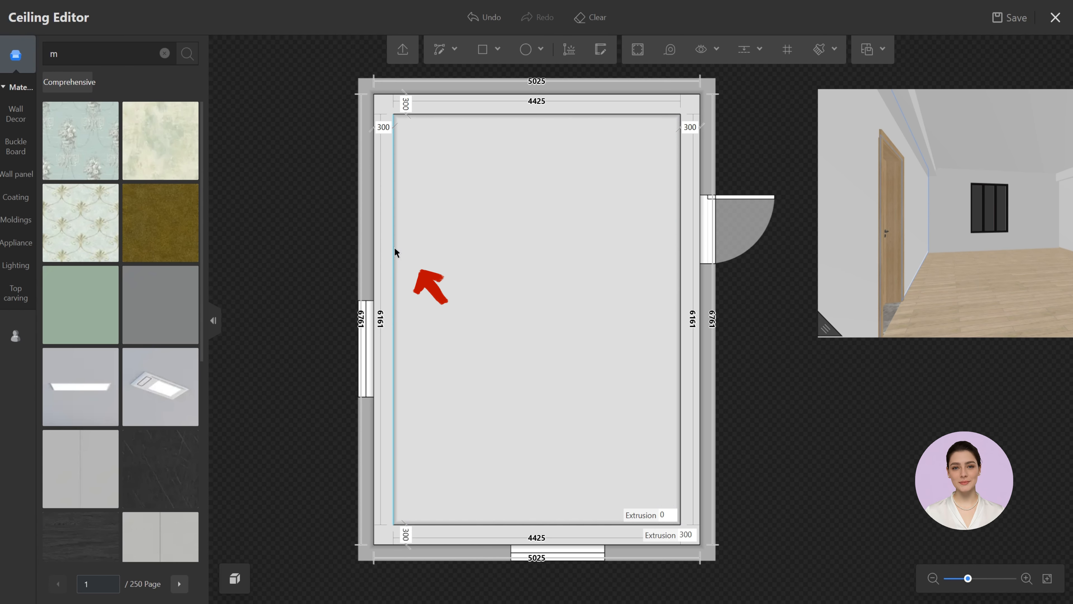
# Step: Try an indented lamp belt along the inner rectangle's outline and inspect it in the 3D preview
pyautogui.click(395, 247)
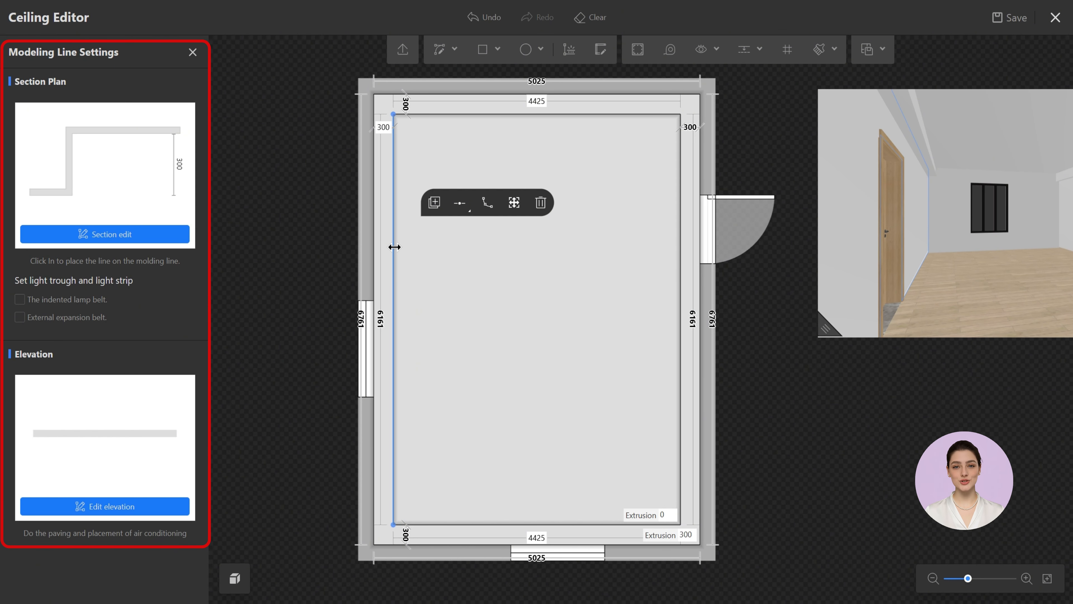
pyautogui.click(19, 299)
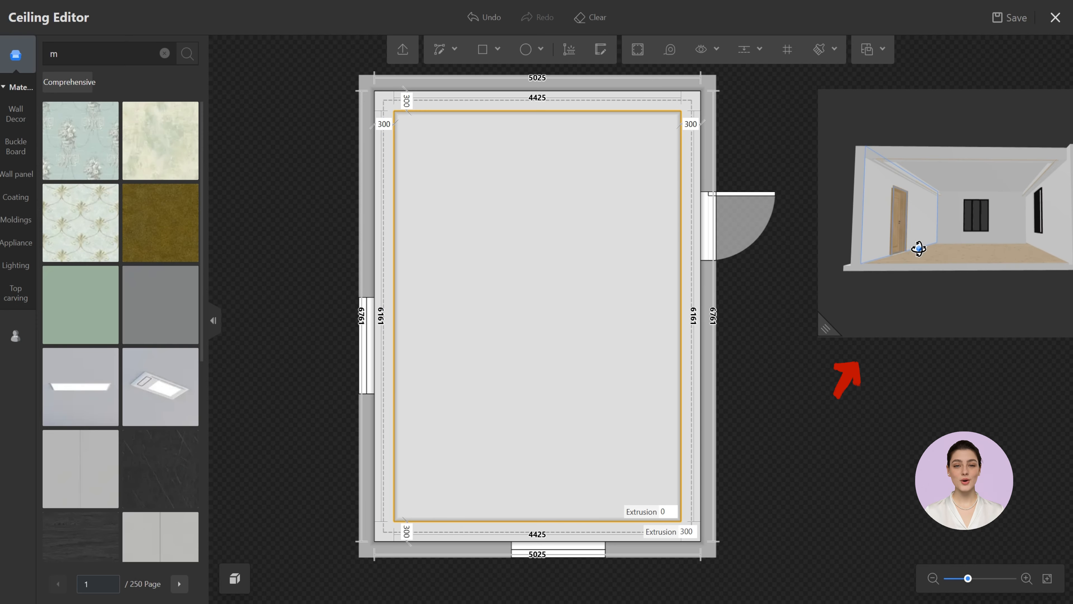
pyautogui.moveTo(918, 247); pyautogui.dragTo(927, 247)
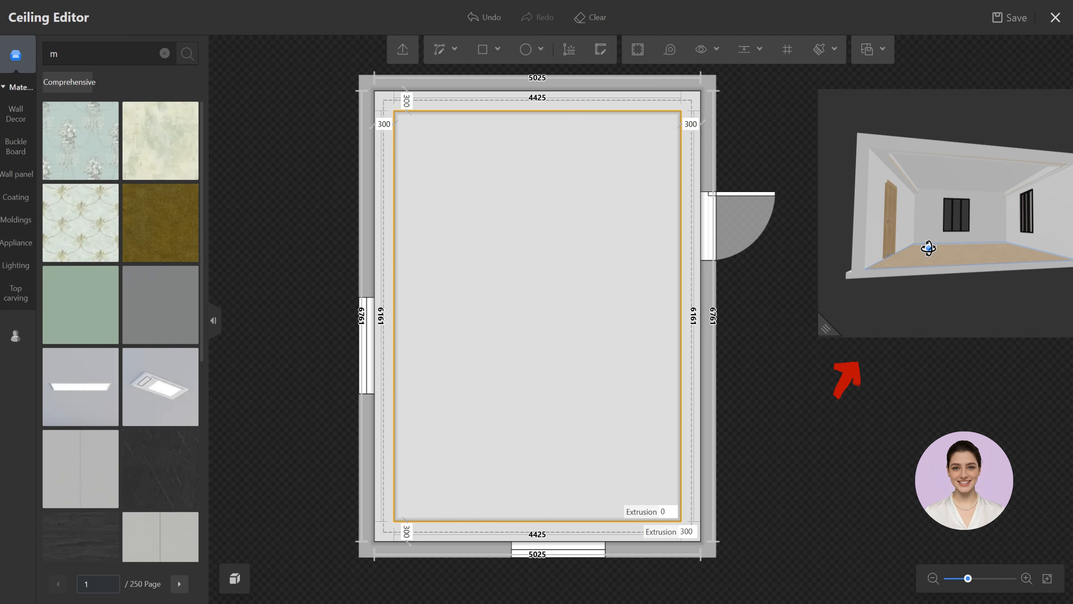
pyautogui.scroll(5, 927, 230)
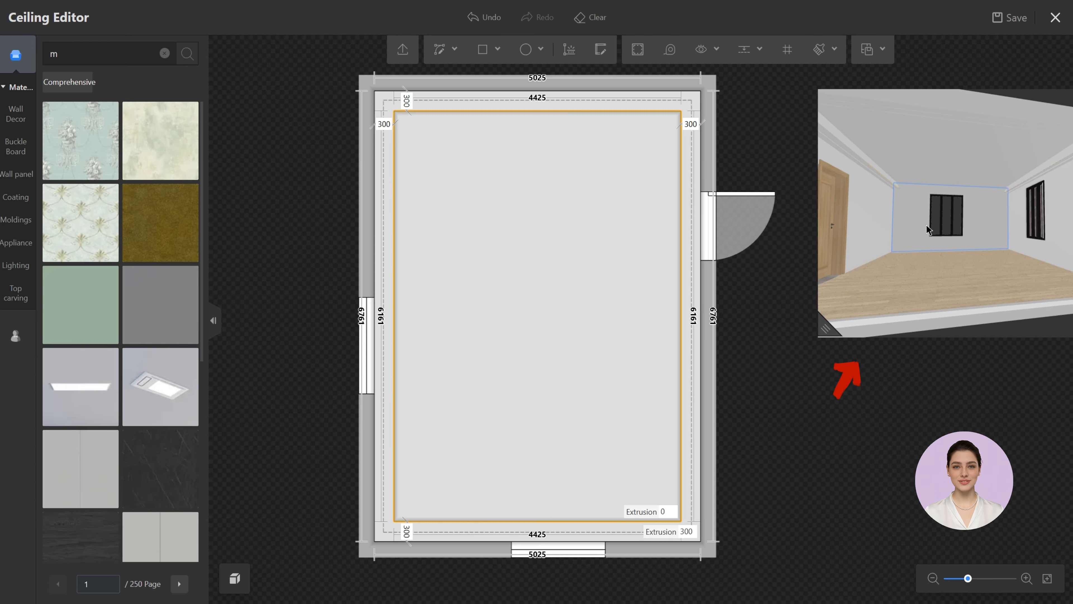
pyautogui.scroll(-5, 913, 264)
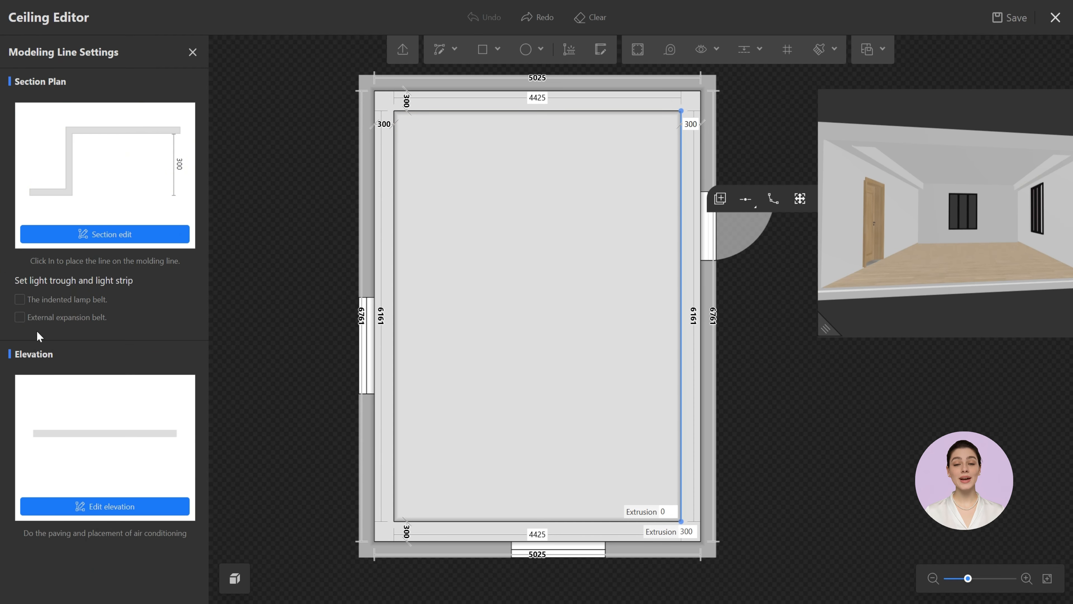
# Step: Apply an external expansion belt with light trough and light strip around the inner rectangle, and save the ceiling
pyautogui.click(20, 317)
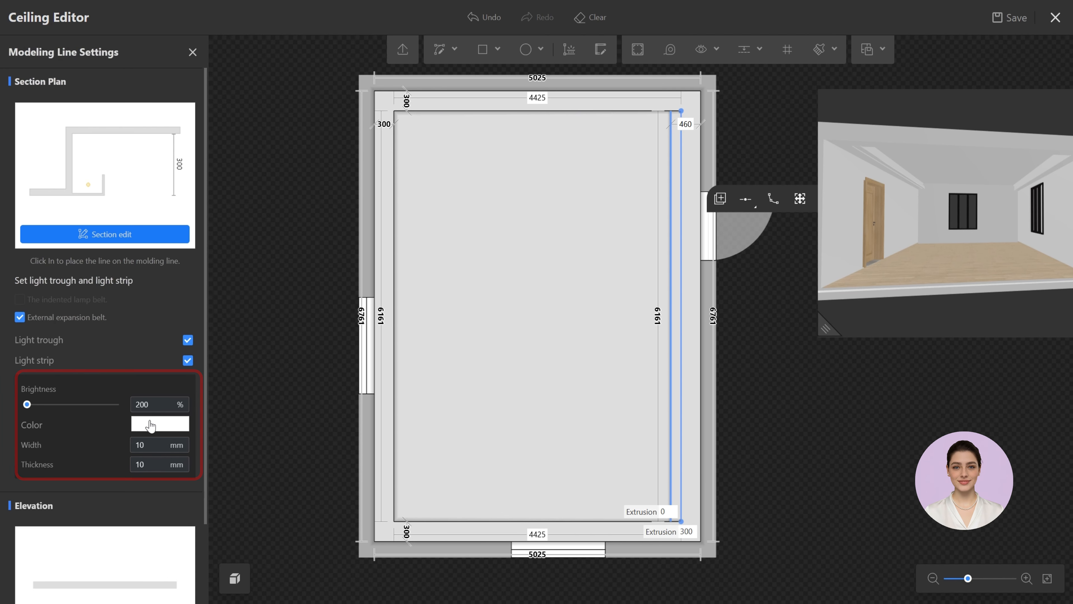
pyautogui.moveTo(827, 327); pyautogui.dragTo(725, 410)
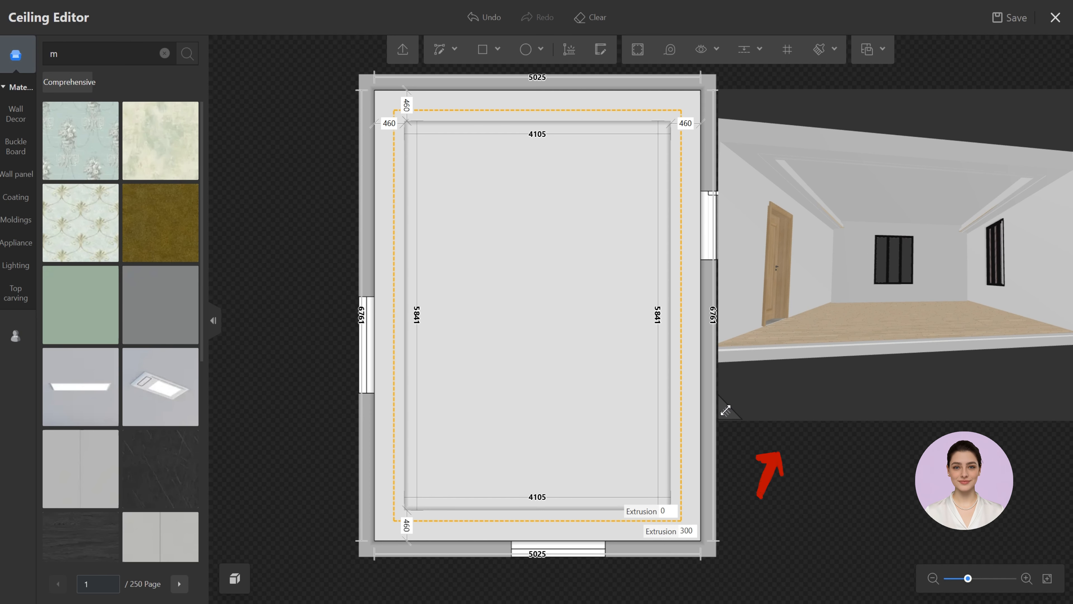
pyautogui.moveTo(725, 410); pyautogui.dragTo(761, 394)
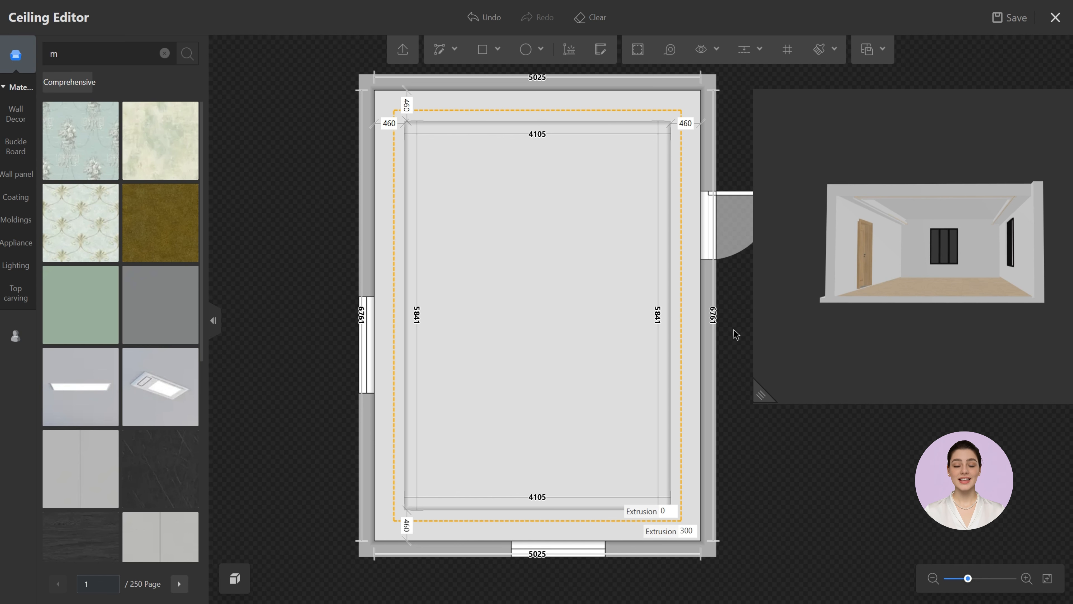
pyautogui.click(1017, 25)
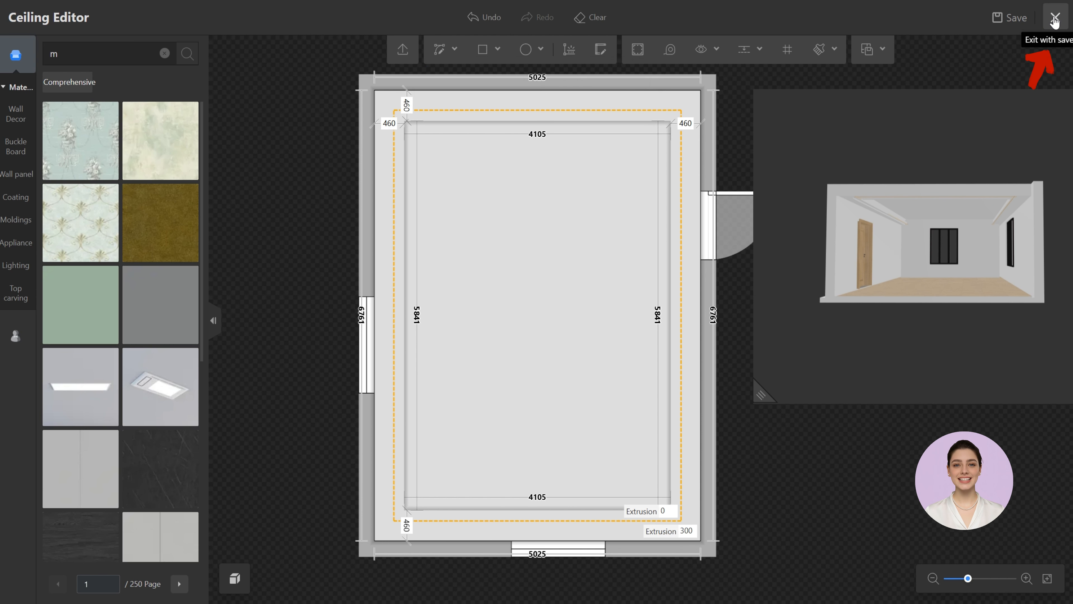